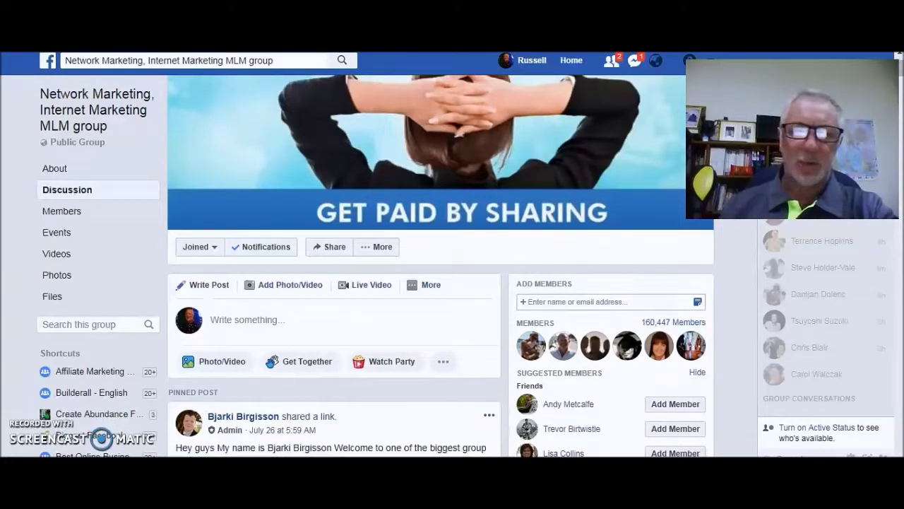
- Leave the MLM group and go to the Create Abundance For Life business page
left_click(275, 316)
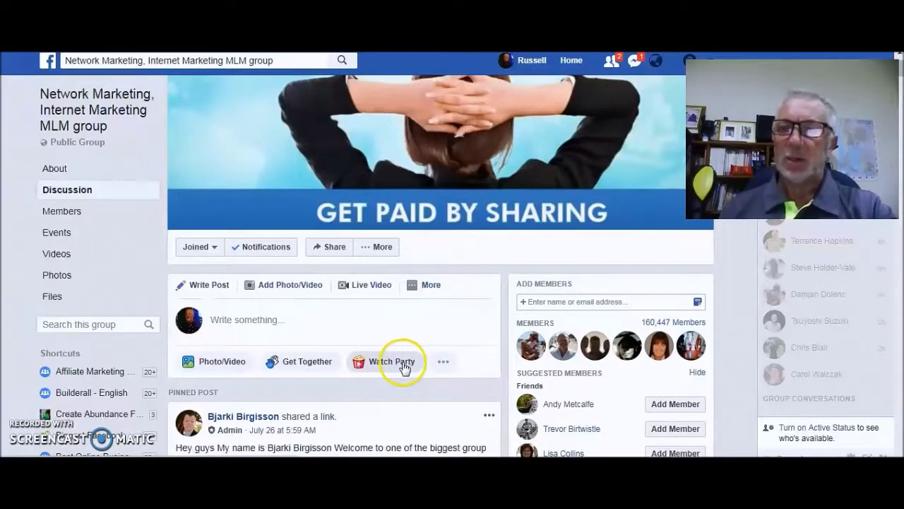
left_click(404, 365)
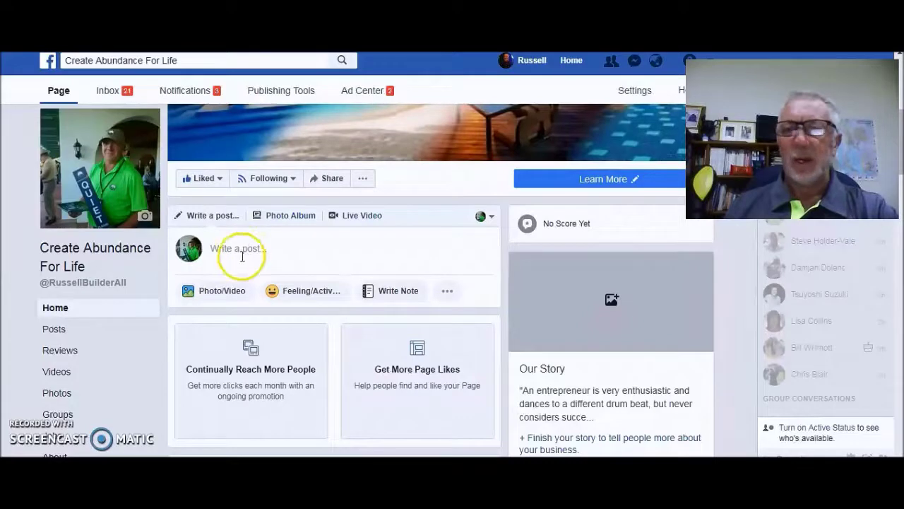
- Upload 'BA Back Office Video For Watch Partys' from the Systematic Vids folder to the page
left_click(221, 294)
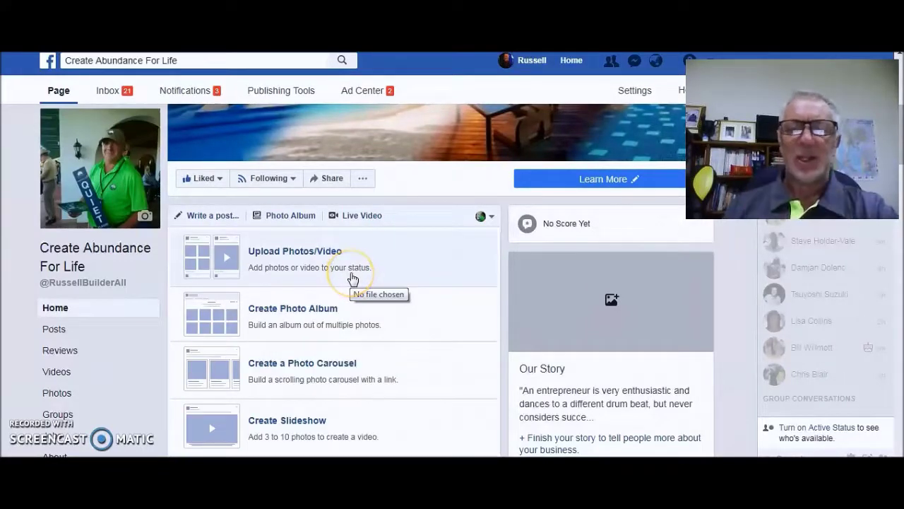
left_click(298, 257)
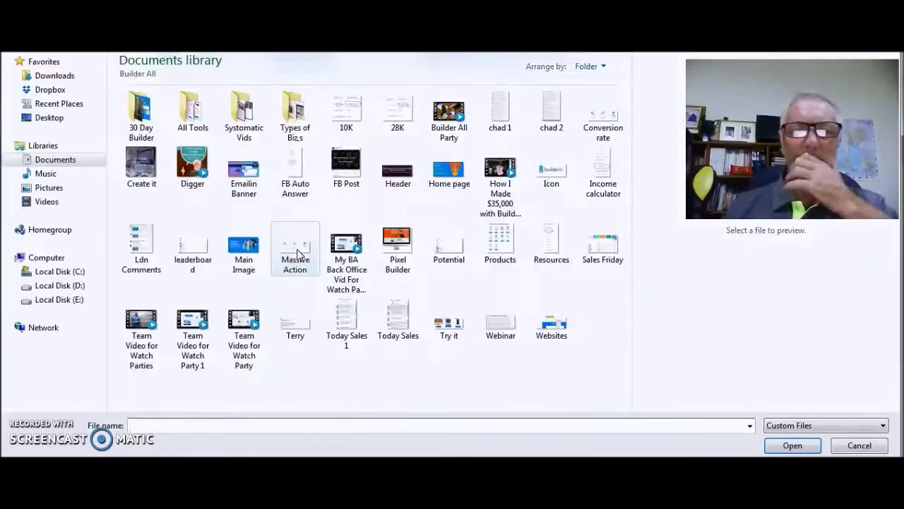
left_click(303, 253)
left_click(252, 106)
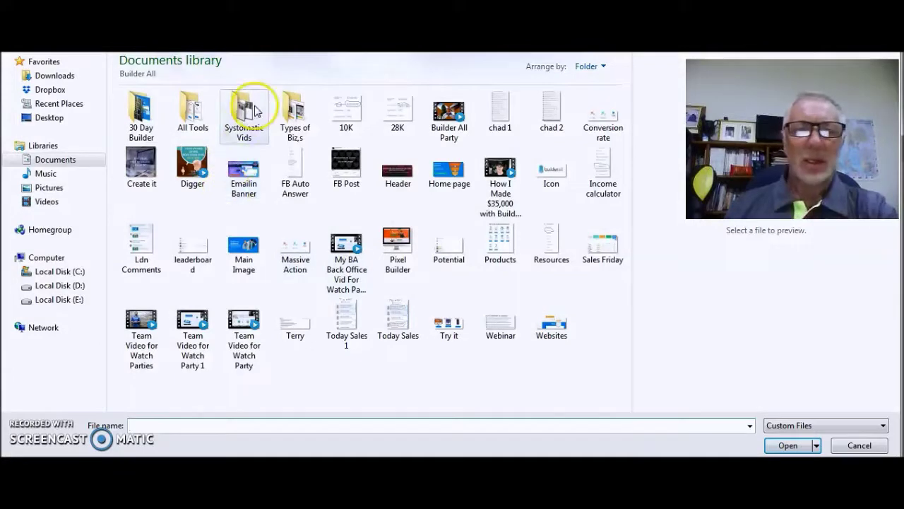
double_click(256, 107)
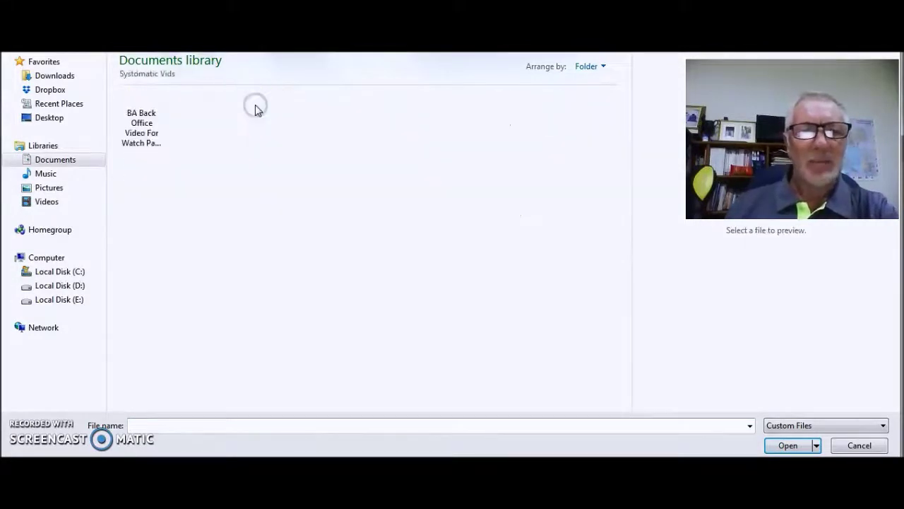
left_click(147, 144)
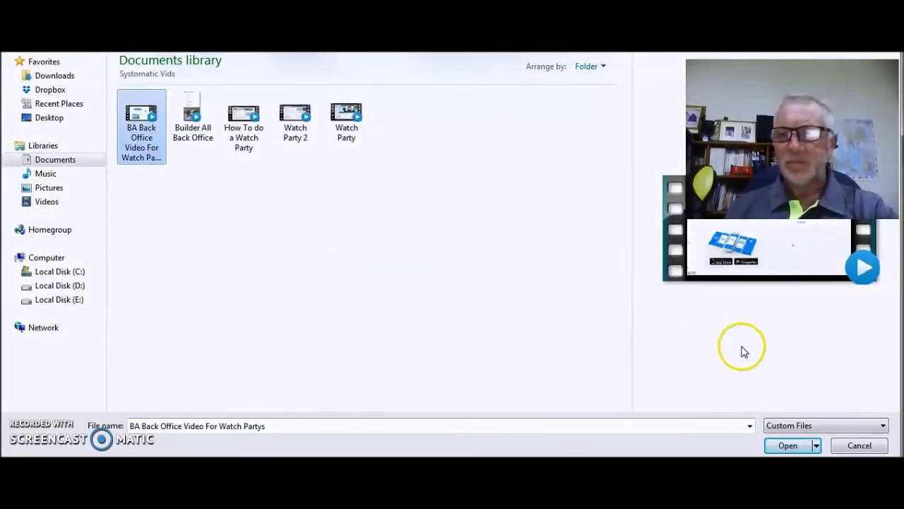
left_click(782, 446)
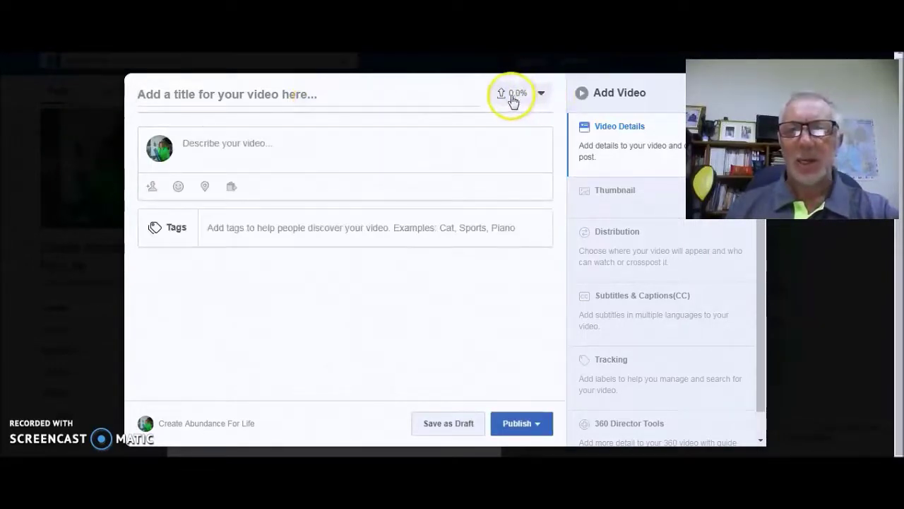
- Title the uploading video 'Builder All Is One Amazing Business'
left_click(351, 94)
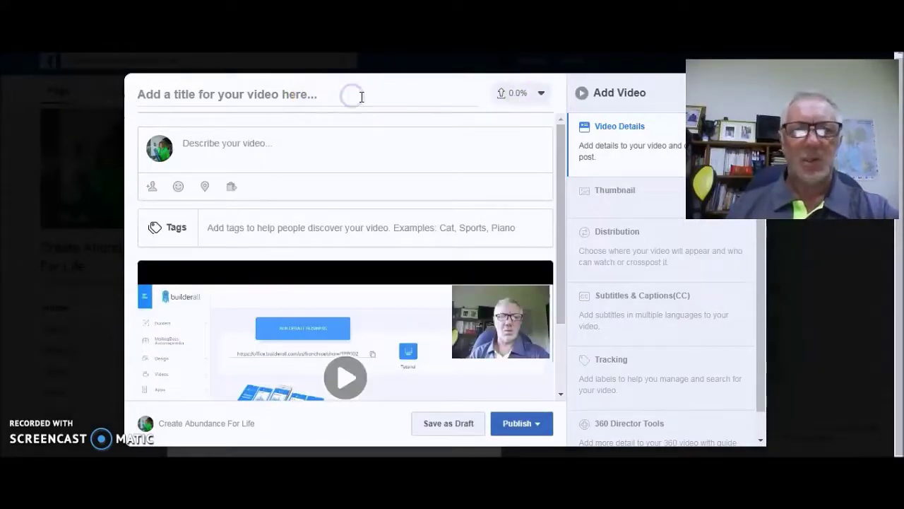
type("Builder All Is One A")
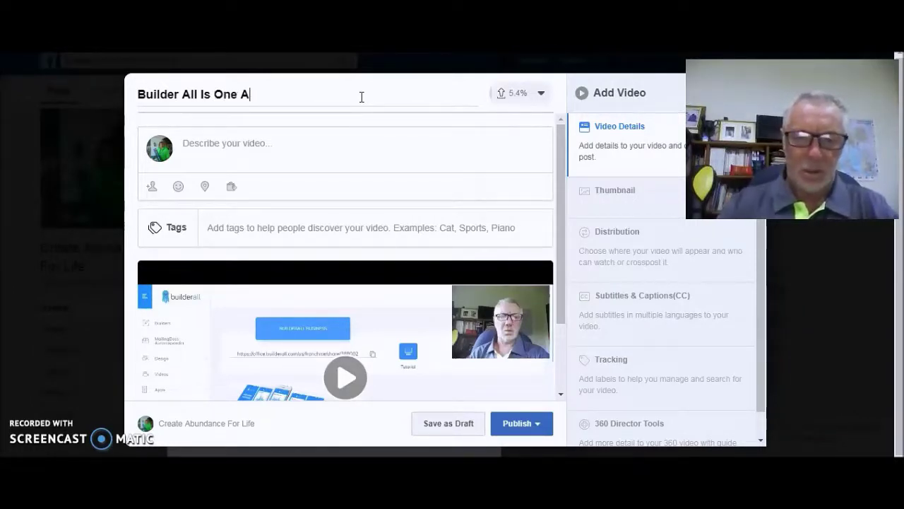
type("mazing Bu")
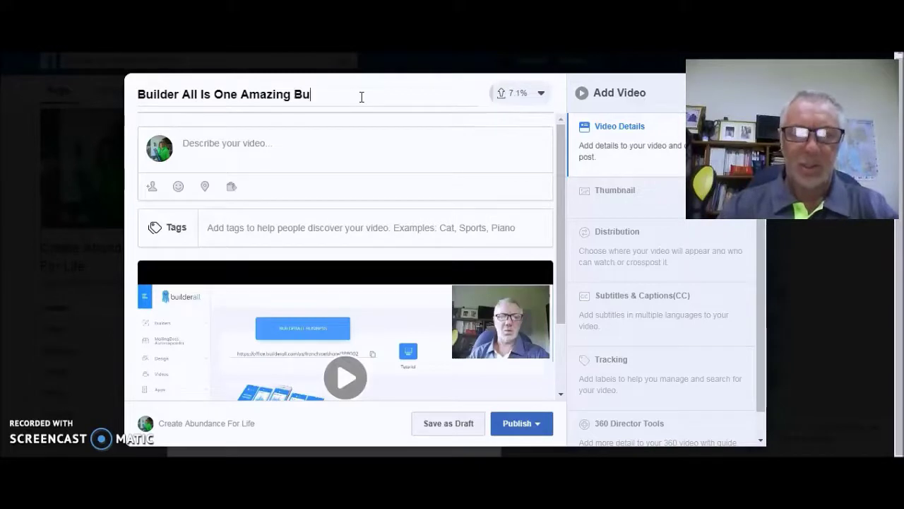
type("siness")
left_click(321, 141)
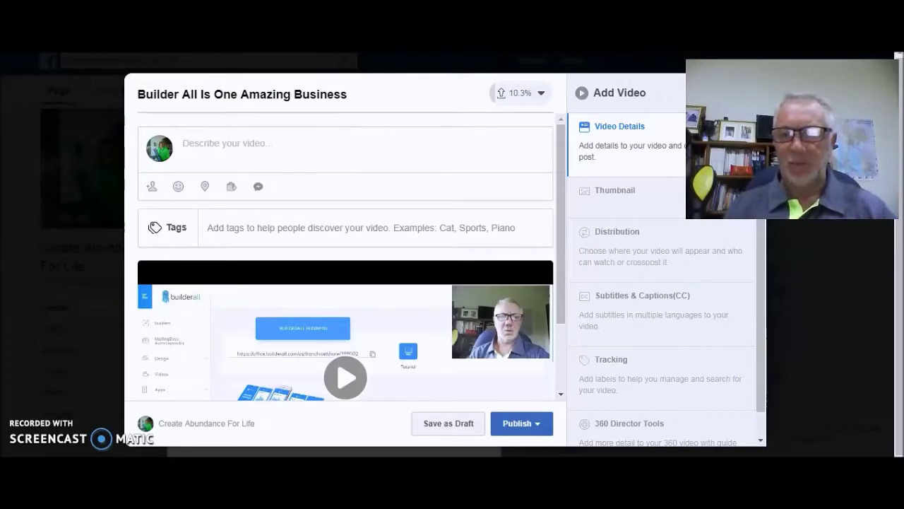
- Copy the three-line 'Want financial freedom?' snippet from the Notepad one-liner notes
key("alt+Tab")
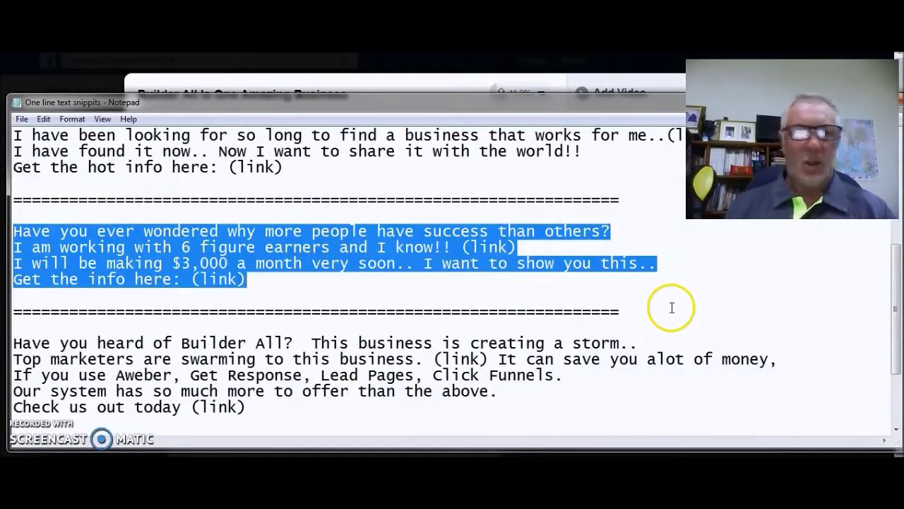
scroll(657, 315, "up", 1)
scroll(648, 311, "up", 2)
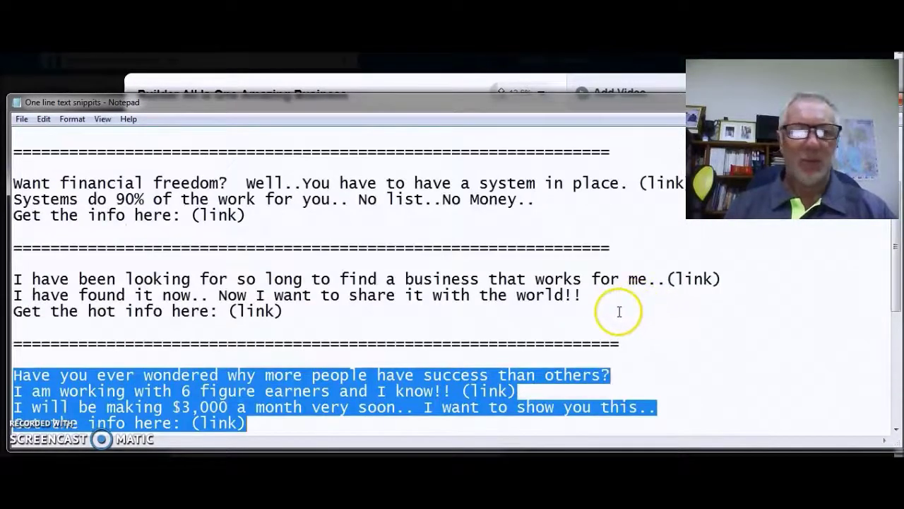
scroll(620, 312, "up", 2)
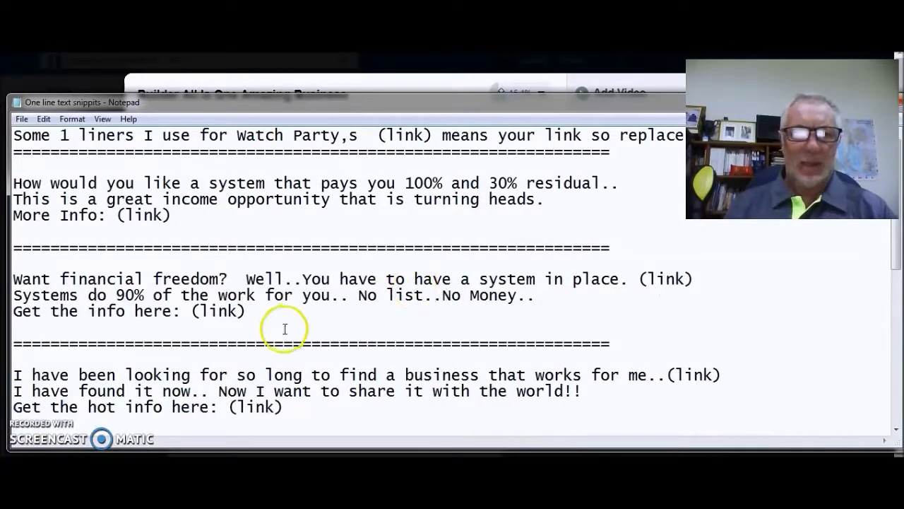
left_click_drag(258, 319, 14, 269)
key("ctrl+c")
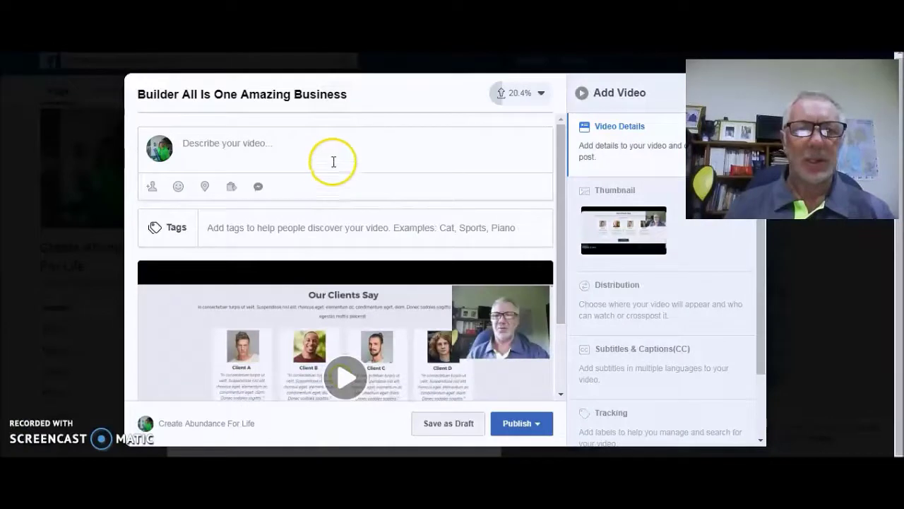
left_click(337, 145)
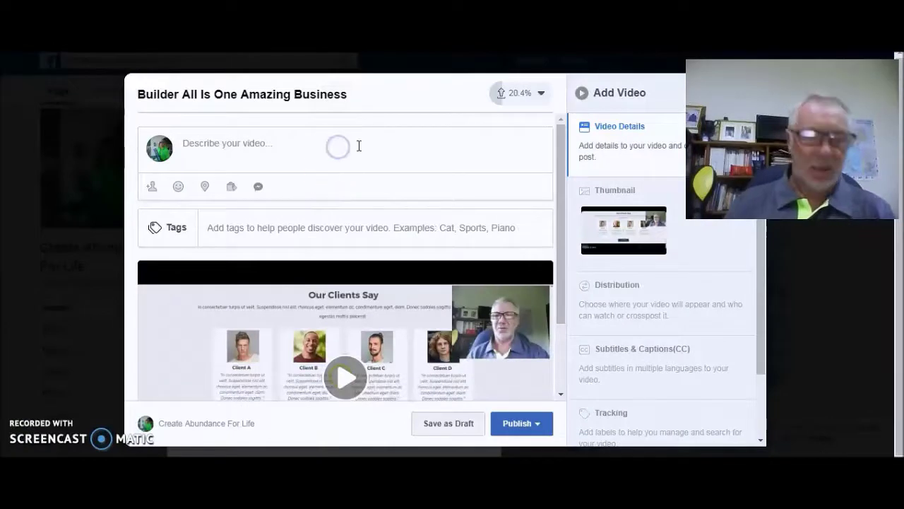
- Paste the snippet as the video description and delete the first line's '(link)' placeholder
key("ctrl+v")
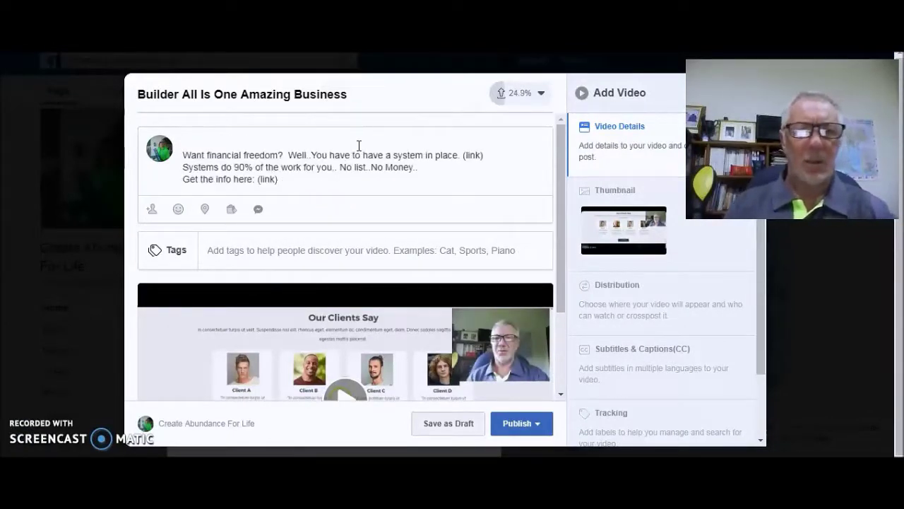
left_click(486, 154)
left_click_drag(487, 154, 464, 151)
key("BackSpace")
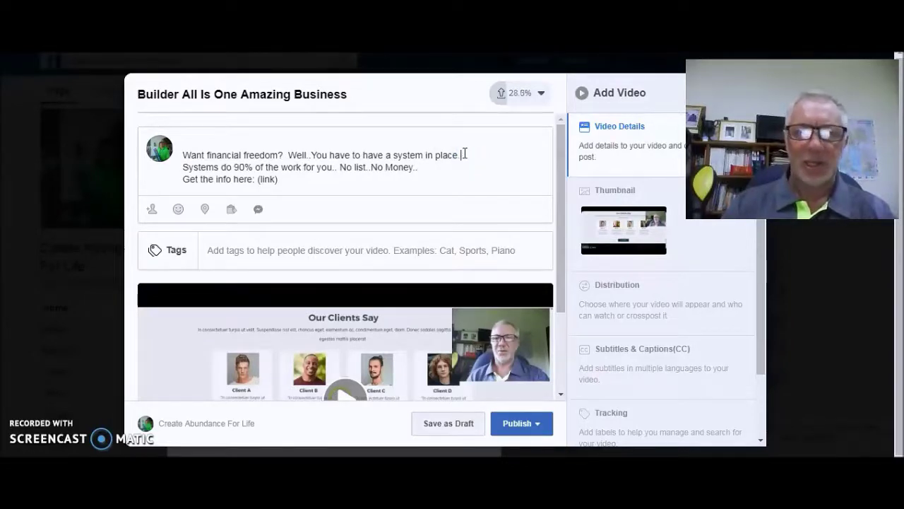
left_click(506, 147)
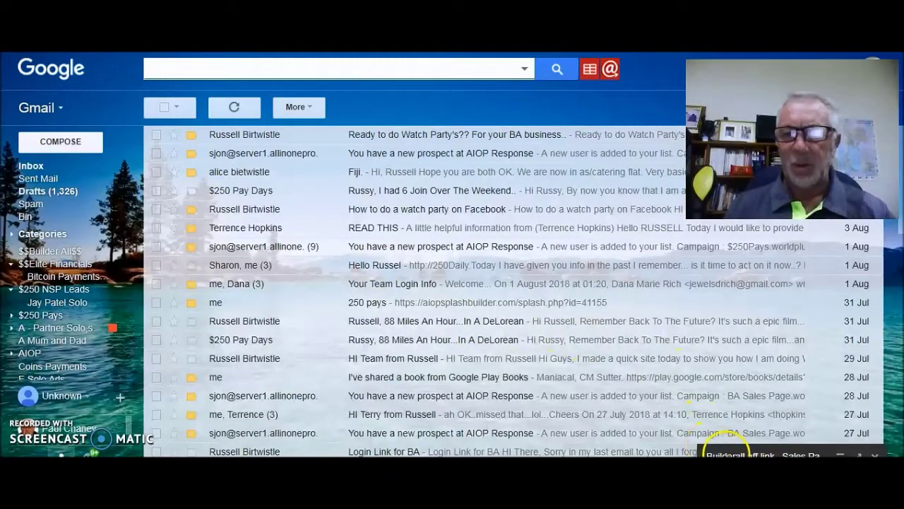
- Copy the goo.gl Builder All Sales Page link from the Builderall aff link Gmail draft
left_click(728, 454)
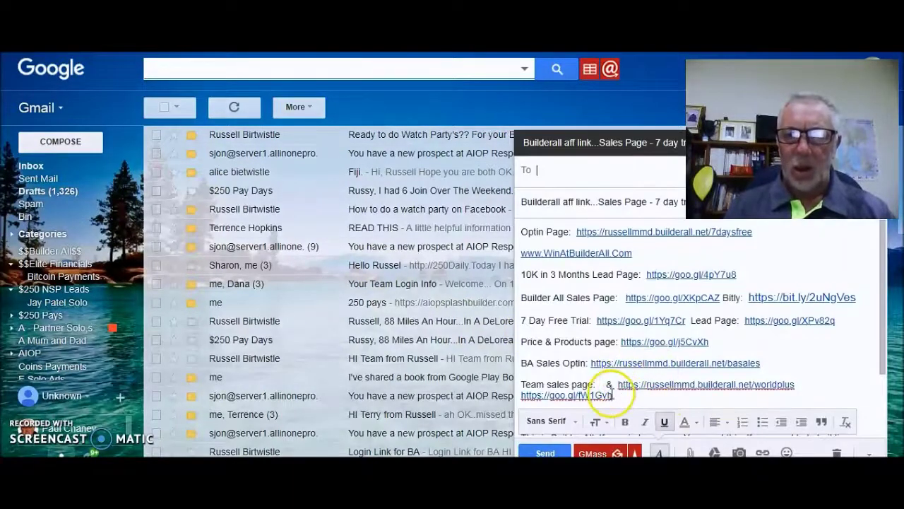
left_click(718, 298)
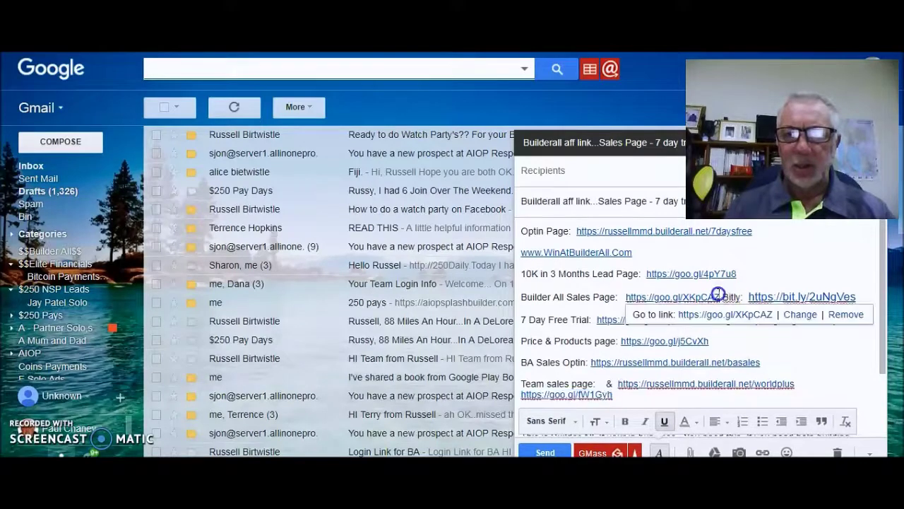
left_click_drag(718, 298, 626, 299)
key("ctrl+c")
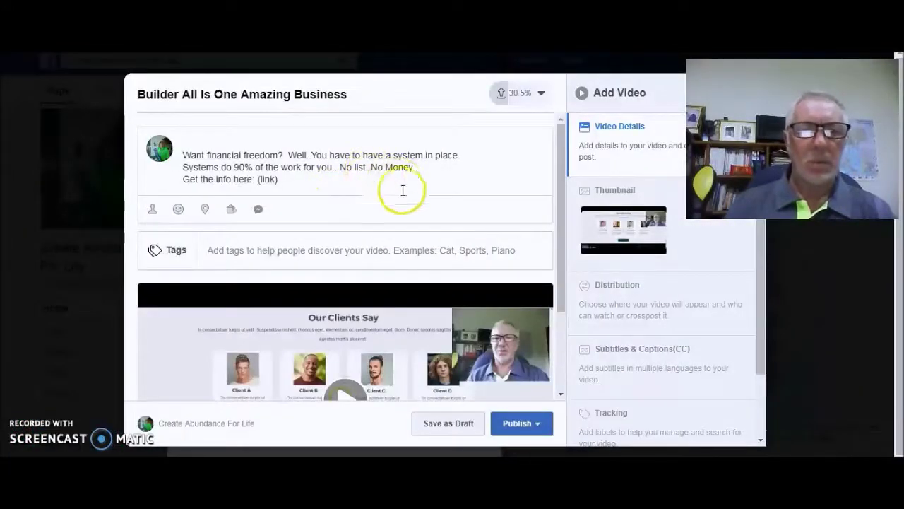
key("Return")
key("ctrl+v")
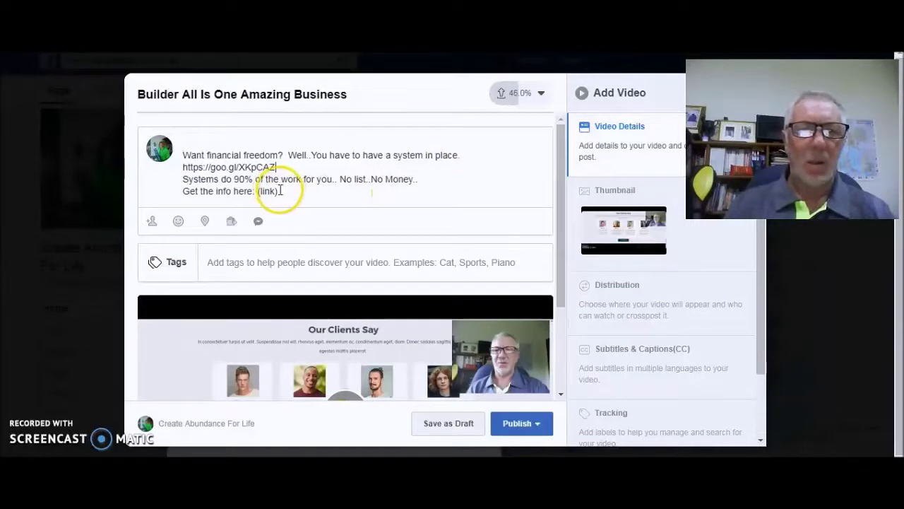
left_click_drag(278, 191, 260, 192)
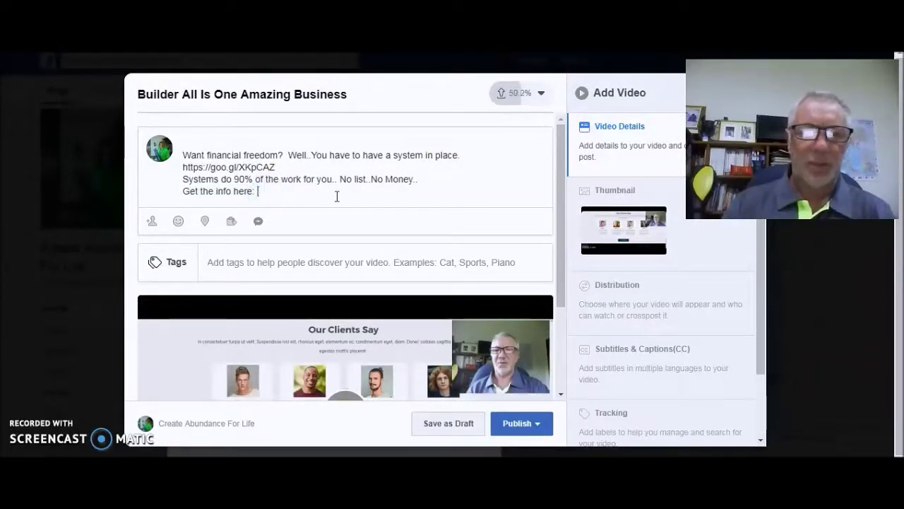
key("ctrl+v")
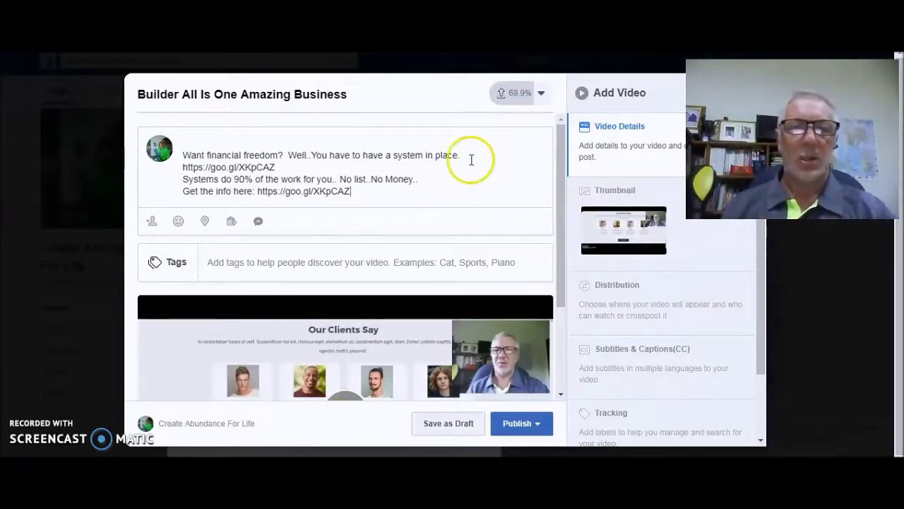
left_click(366, 259)
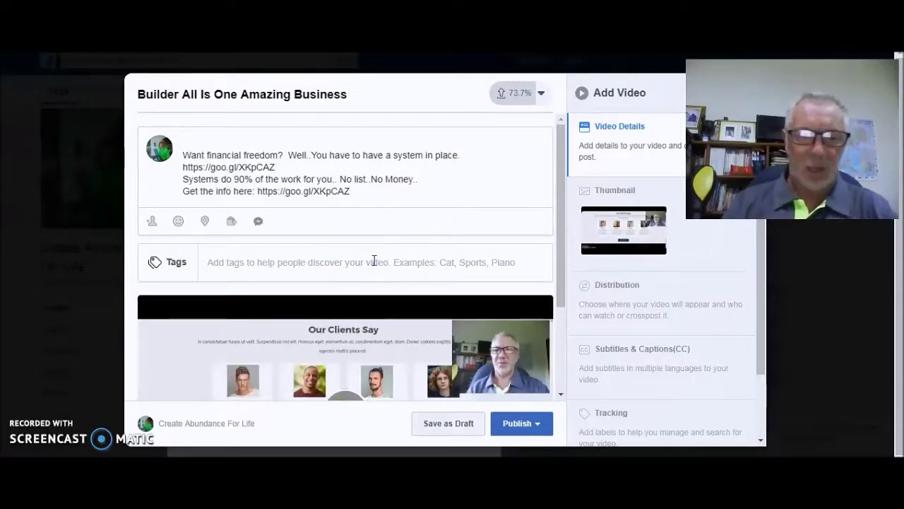
- Tag the video #BuilderAll and, once the upload hits 100%, open the Publish options
type("#")
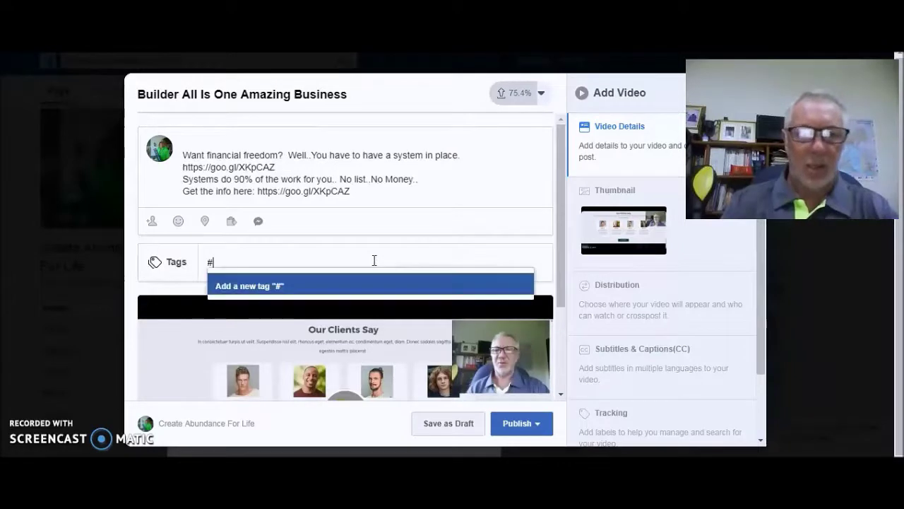
type("BuilderAll")
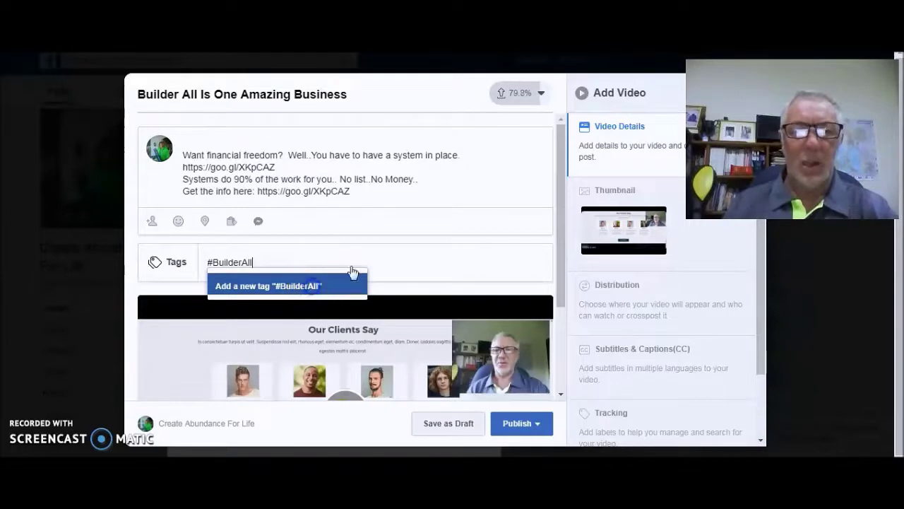
key("Return")
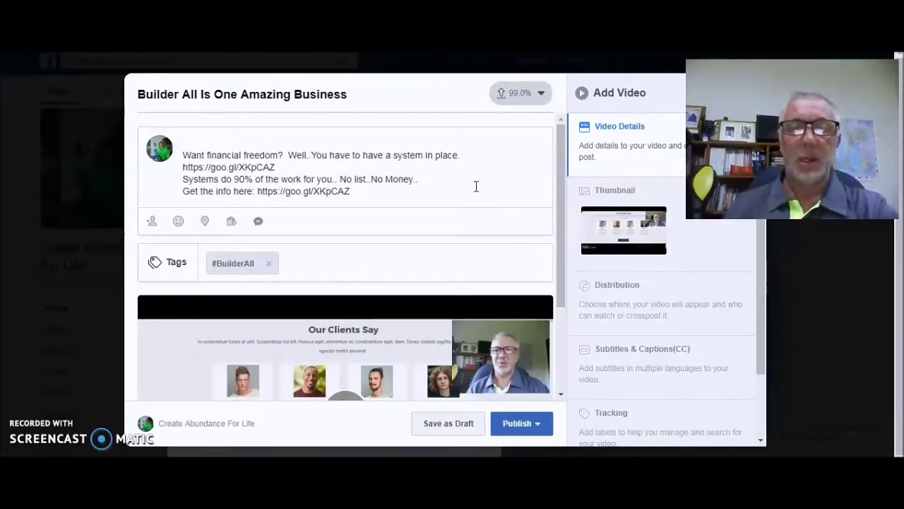
left_click(538, 96)
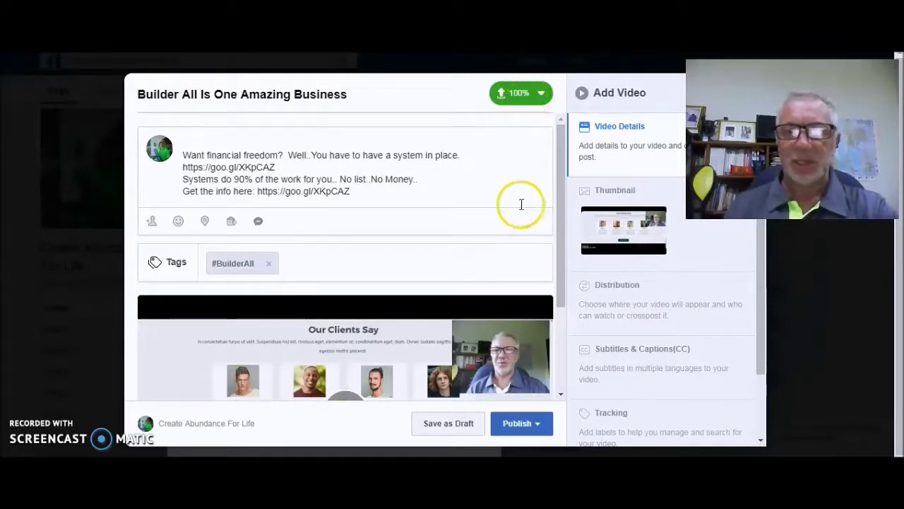
left_click(538, 423)
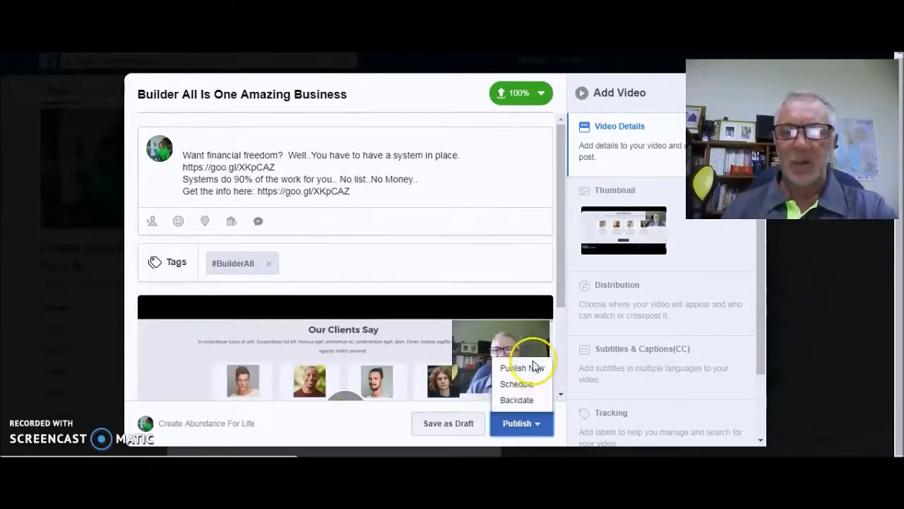
- Publish the Builder All video post immediately with Publish Now
left_click(526, 369)
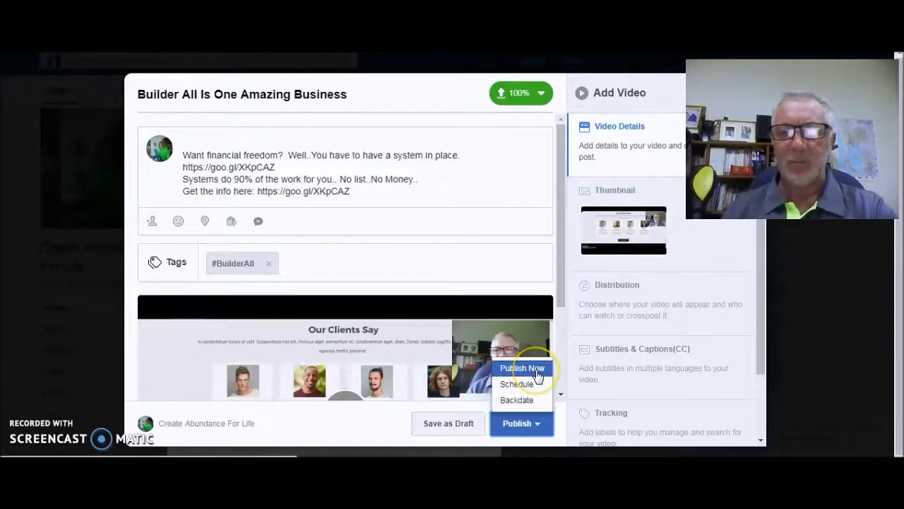
left_click(523, 368)
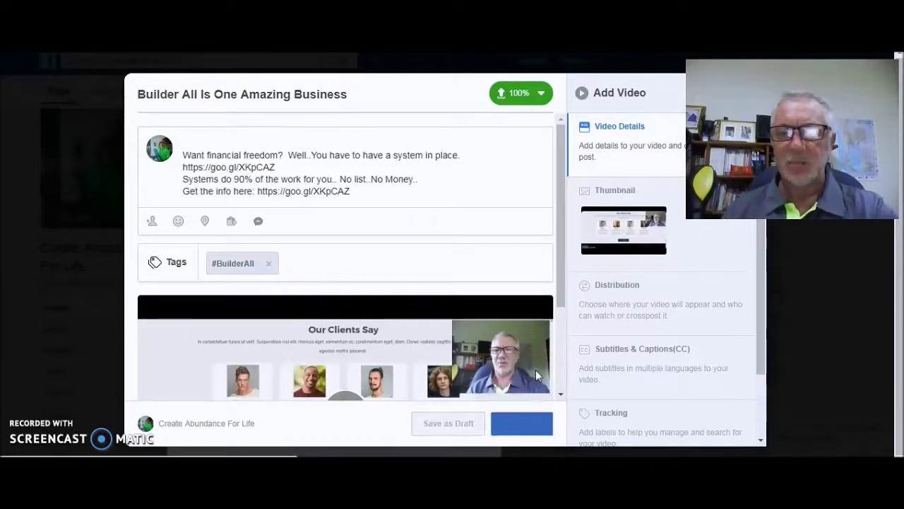
left_click(526, 425)
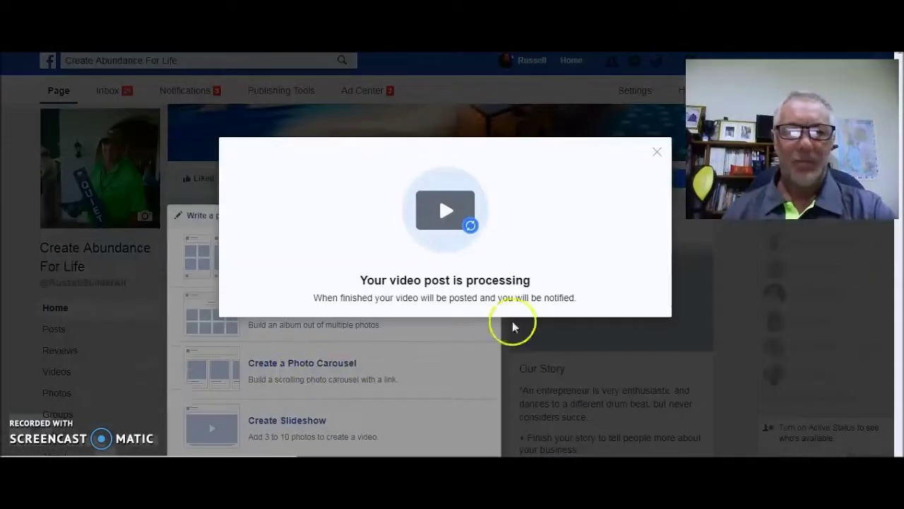
- Dismiss the processing notice and scroll to the new Builder All post on the page timeline
left_click(655, 151)
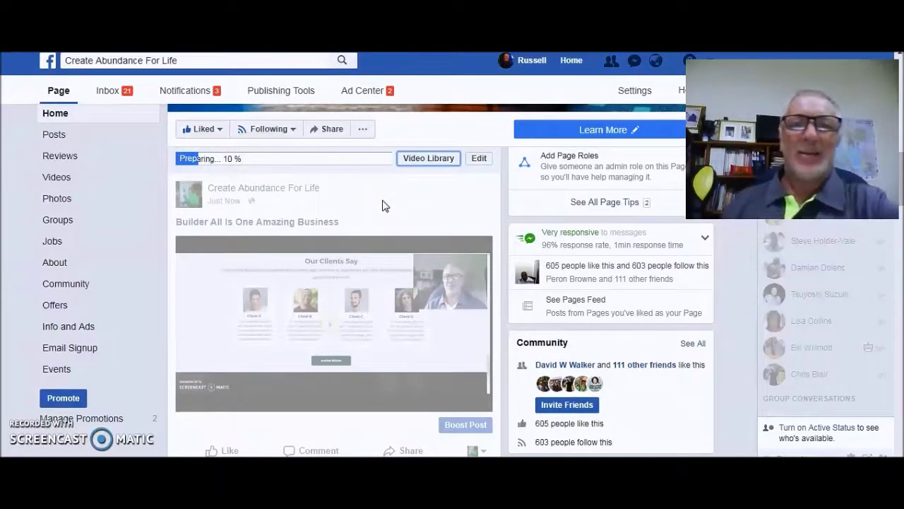
scroll(385, 205, "up", 2)
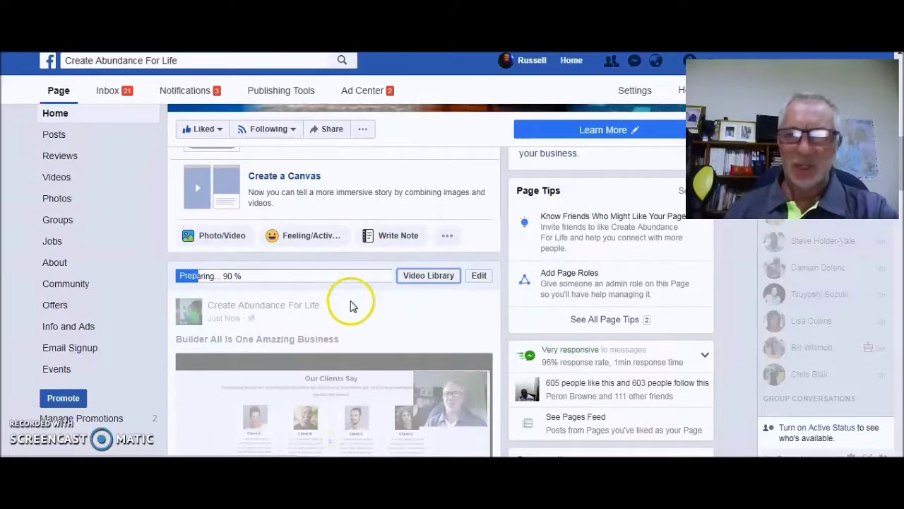
scroll(398, 315, "up", 3)
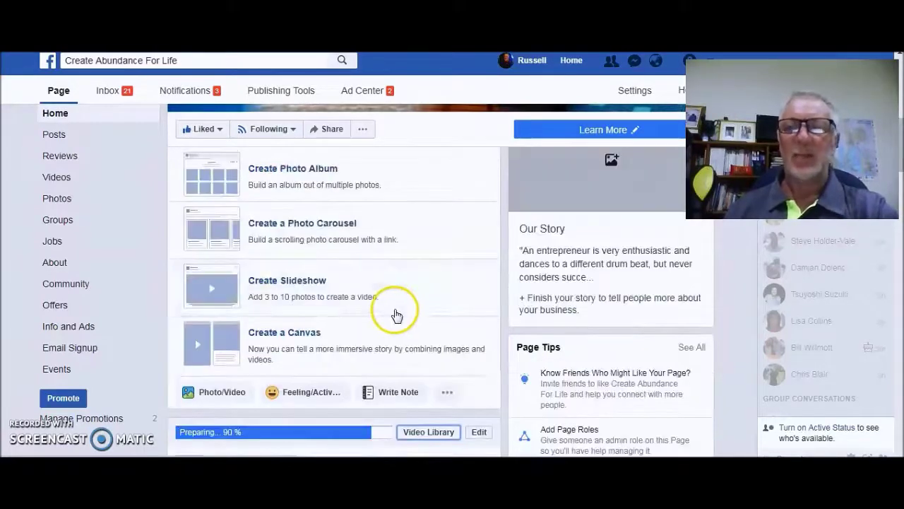
scroll(434, 269, "down", 2)
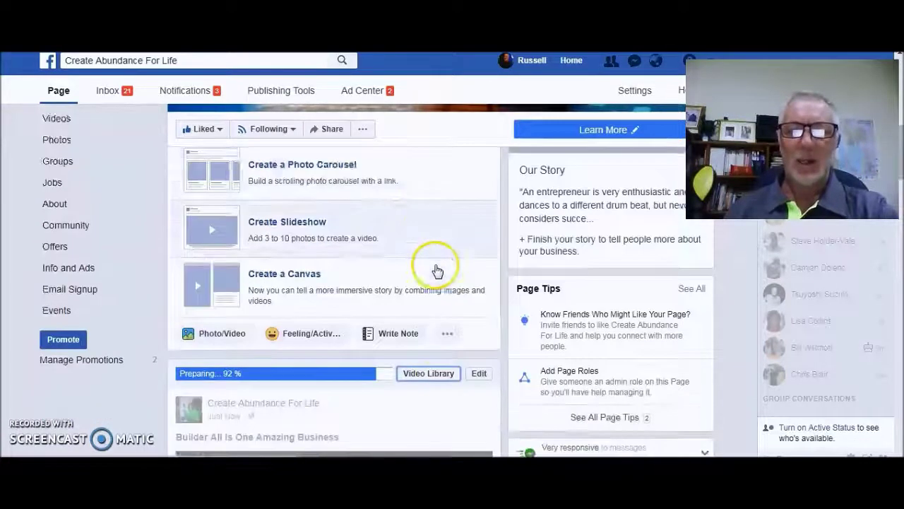
scroll(435, 273, "down", 2)
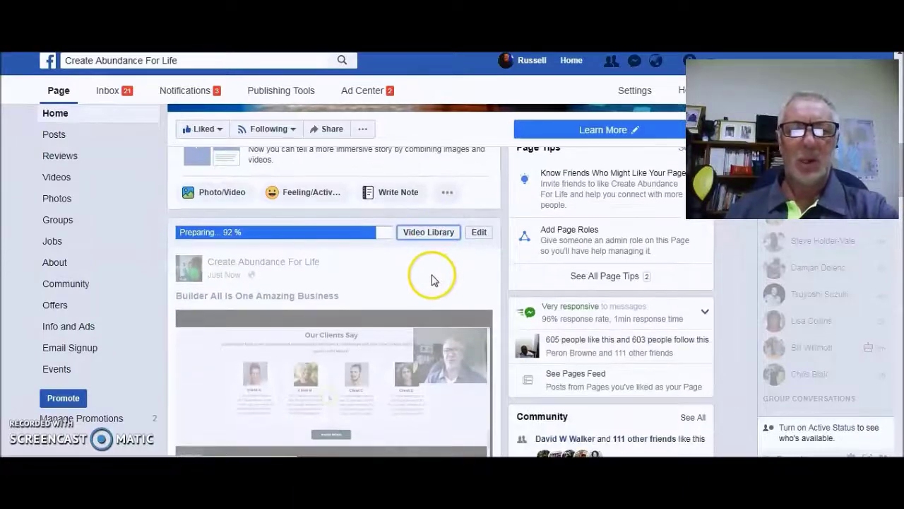
scroll(432, 277, "down", 1)
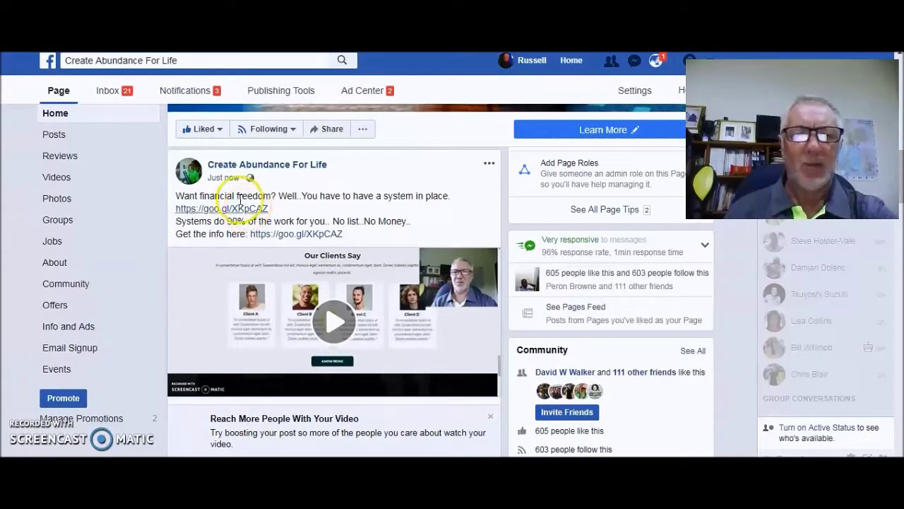
- Go from the business page to the Network Marketing, Internet Marketing MLM group's discussion page
left_click(448, 218)
left_click(457, 235)
left_click(449, 210)
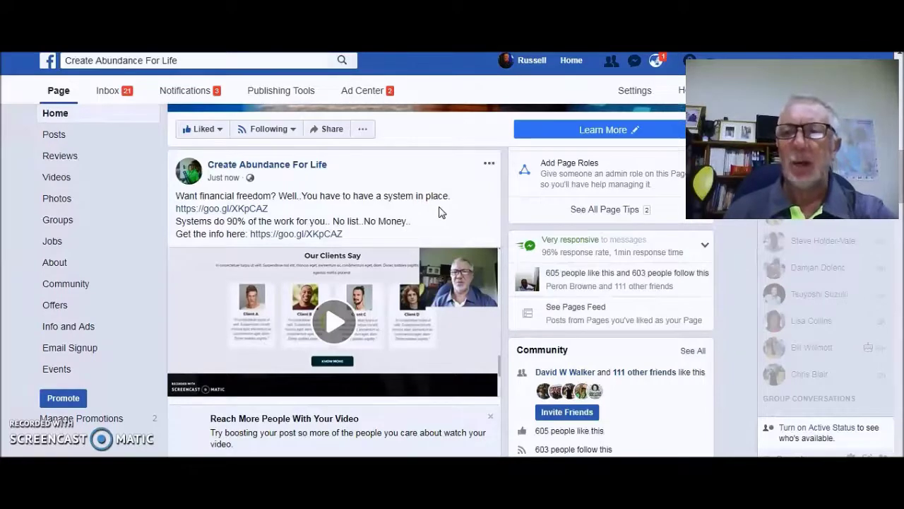
left_click(444, 215)
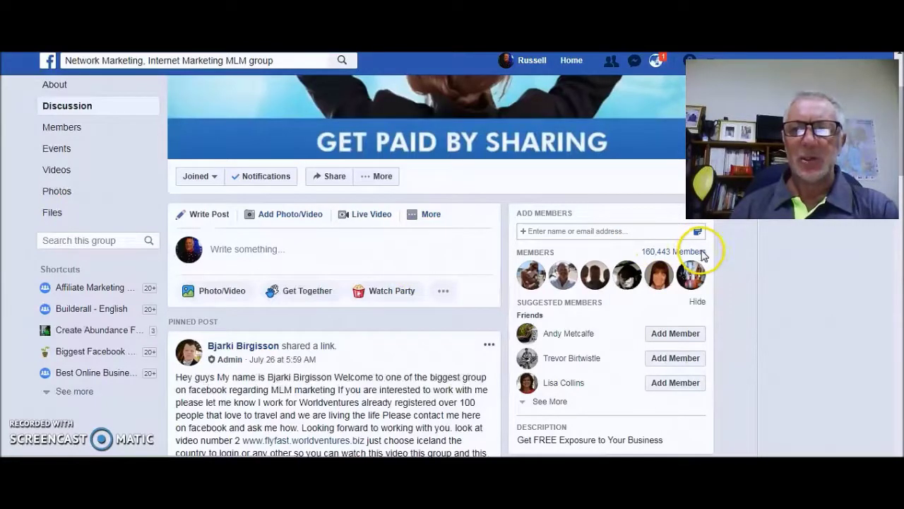
scroll(707, 247, "up", 2)
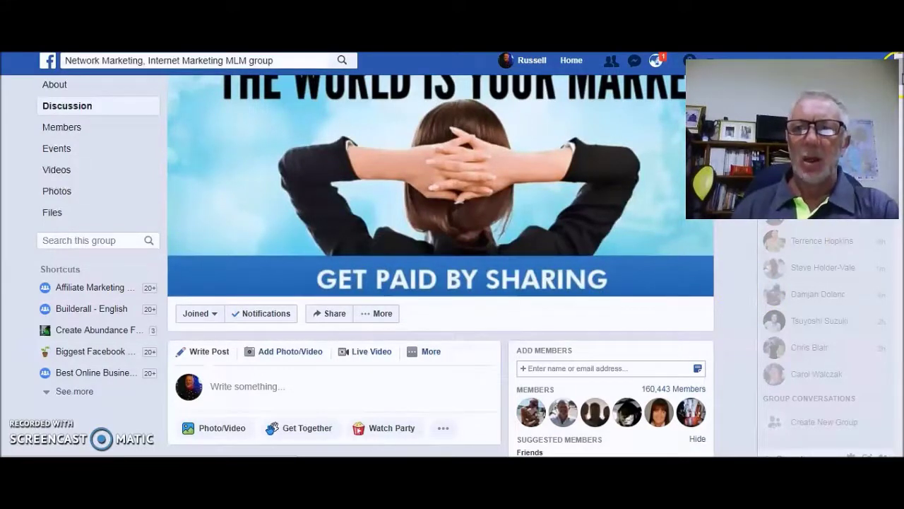
scroll(472, 212, "down", 3)
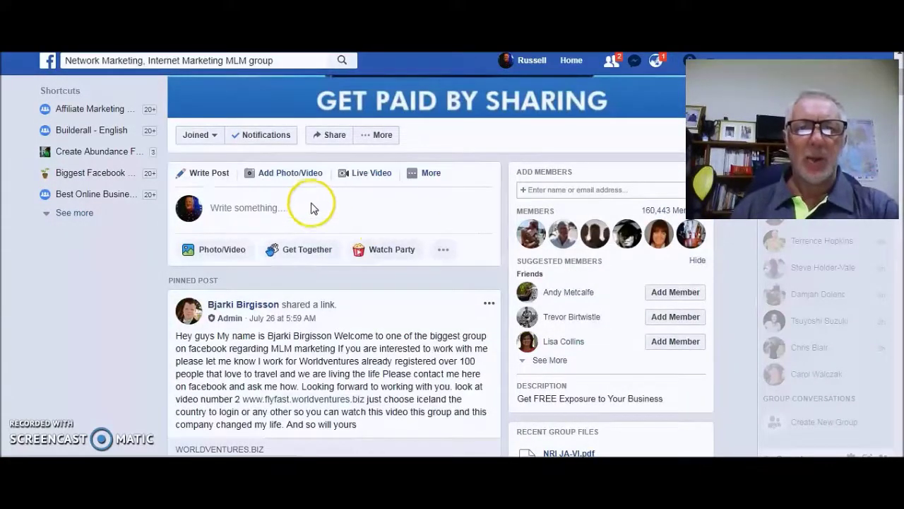
scroll(311, 207, "down", 1)
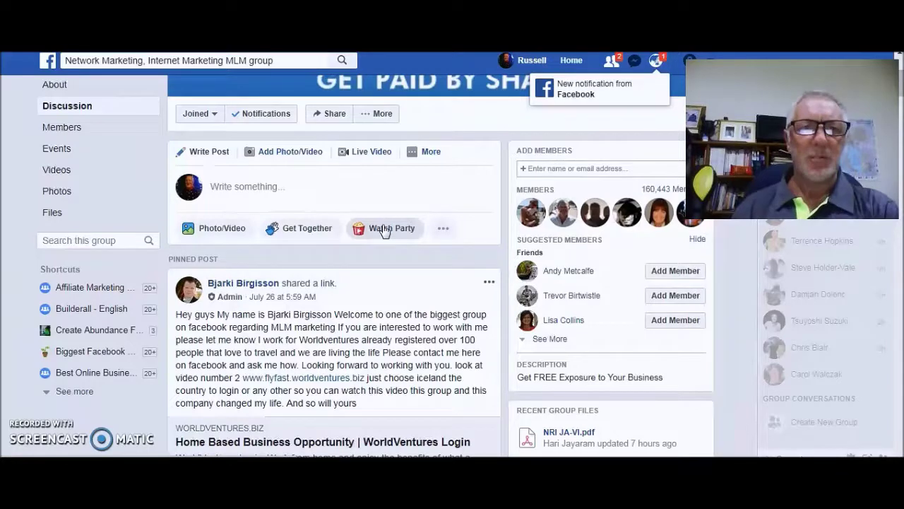
- Start a Watch Party post in the MLM group and copy the financial-freedom snippet from Notepad
left_click(385, 231)
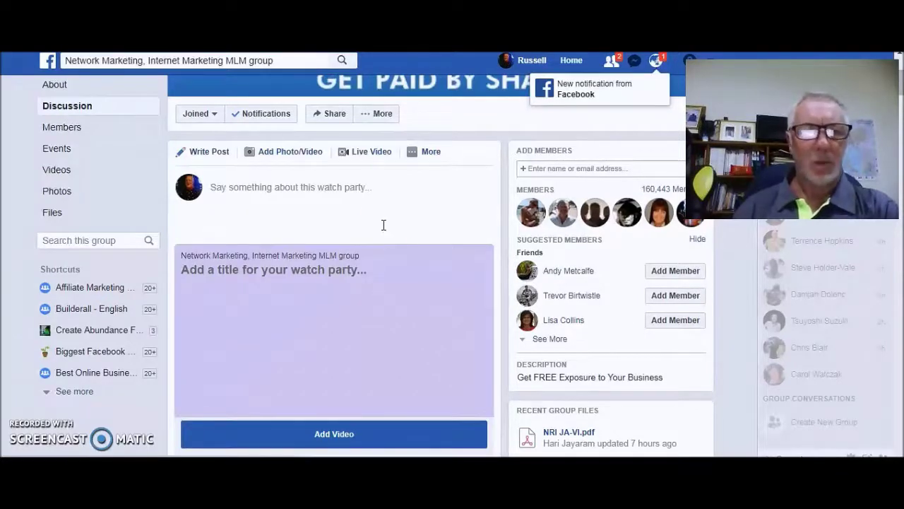
left_click(356, 186)
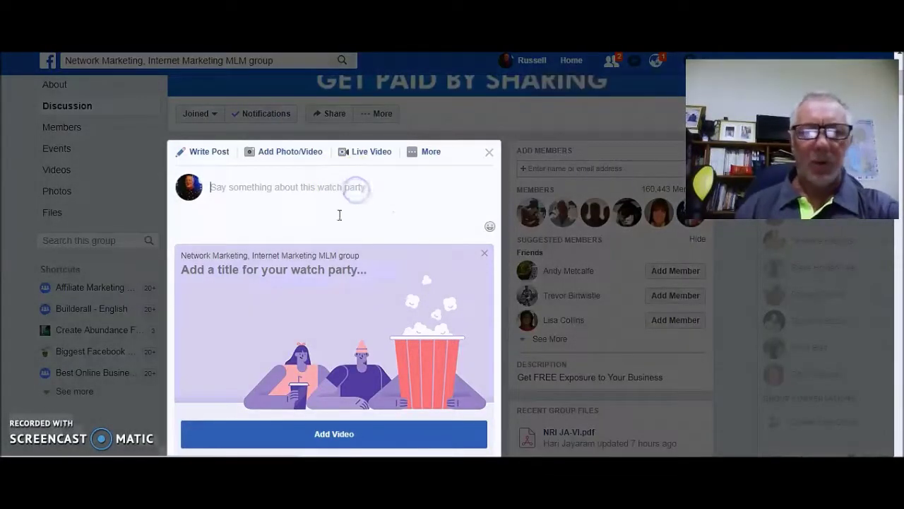
left_click(751, 455)
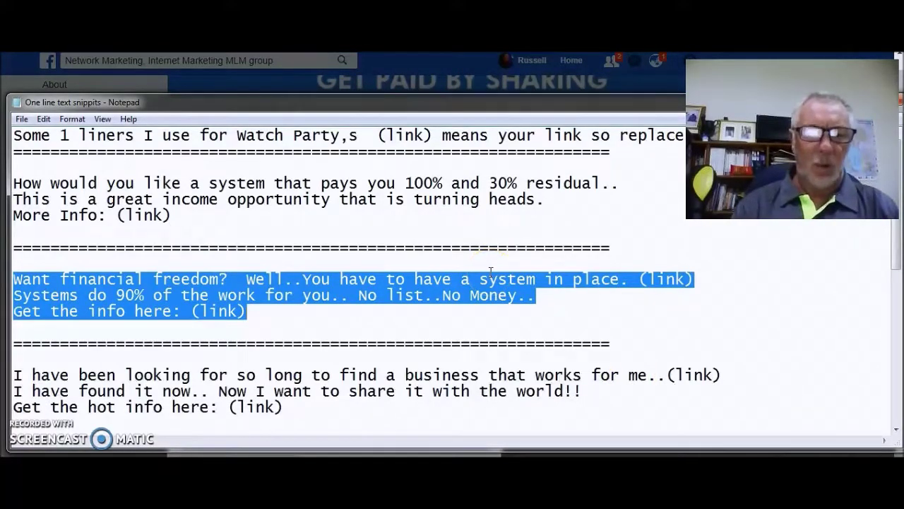
key("alt+Tab")
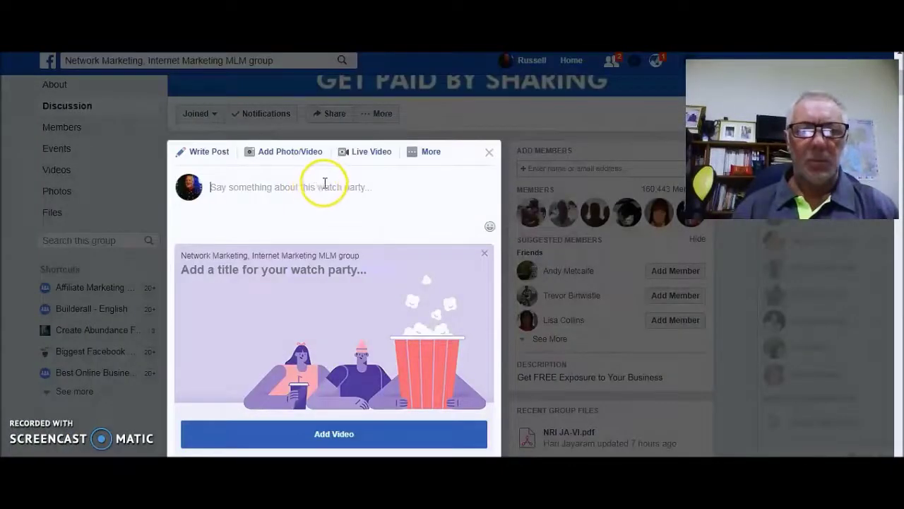
left_click(322, 183)
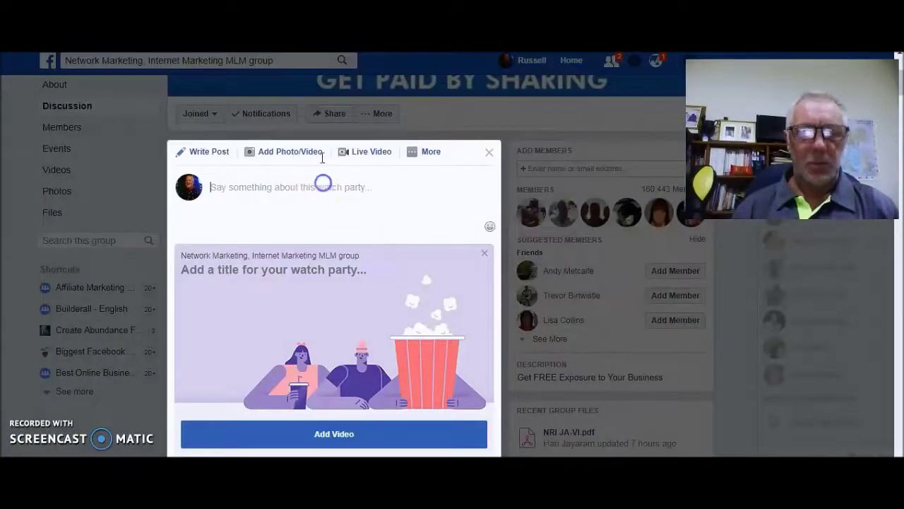
left_click(360, 189)
type("Want financial freedom?  Well..You have to have a system in place. (link) Systems do 90% of the work for you.. No list..No Money.. Get the info here: (link)")
left_click(280, 175)
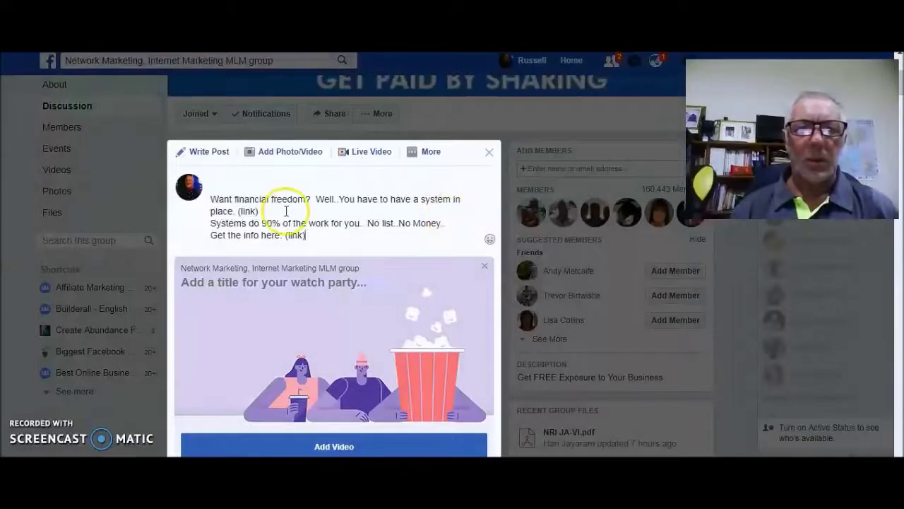
left_click_drag(259, 211, 237, 211)
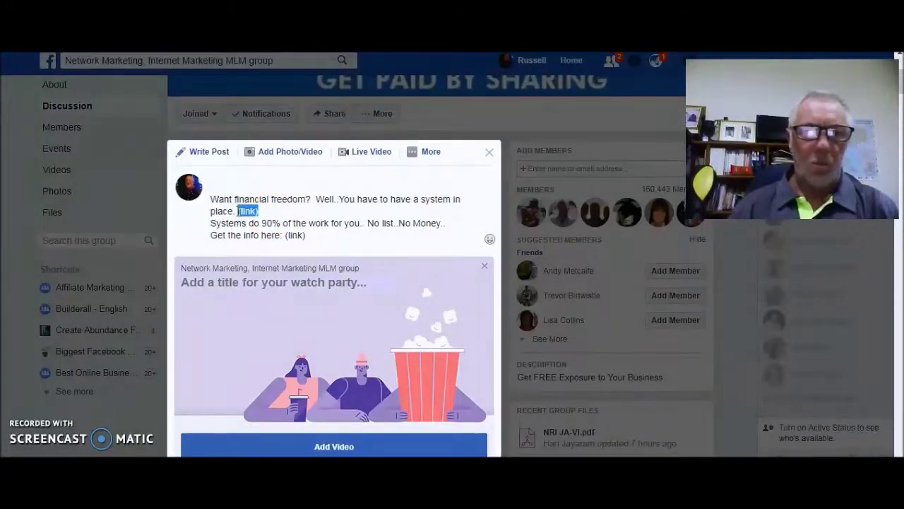
left_click_drag(306, 236, 286, 230)
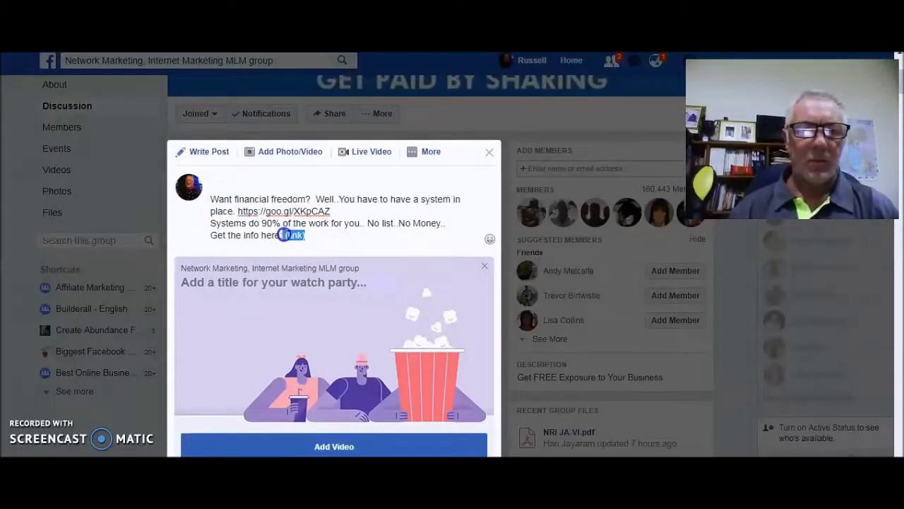
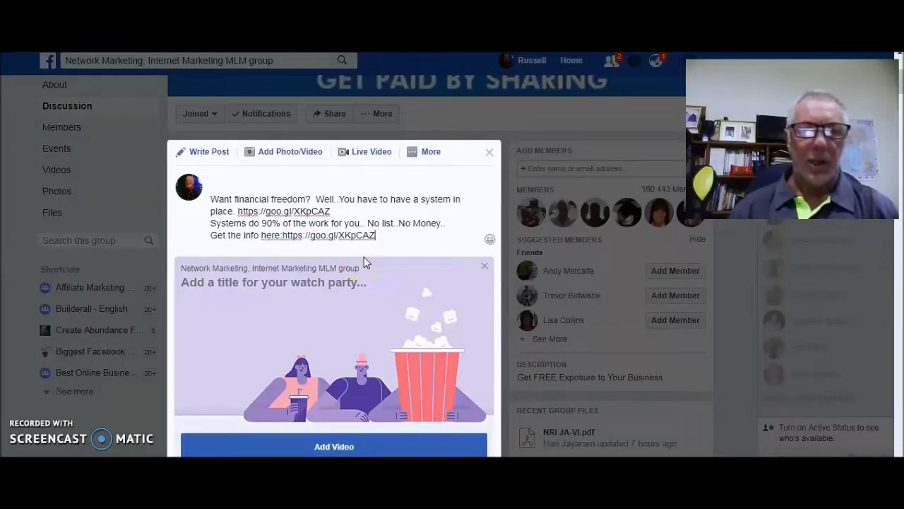
- Add a colon before the link and title the watch party 'Make a solid income with Builder All'
left_click(283, 234)
type(":")
left_click(295, 286)
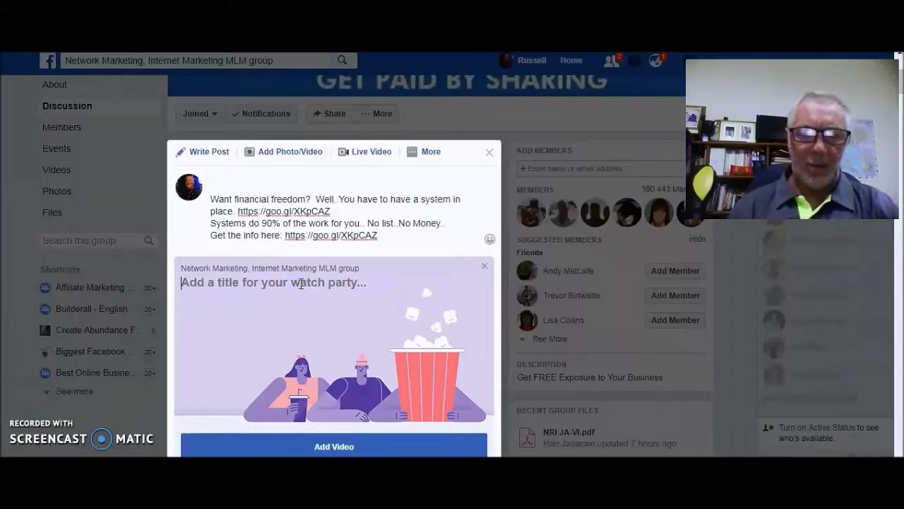
type("Make a solid income with Build")
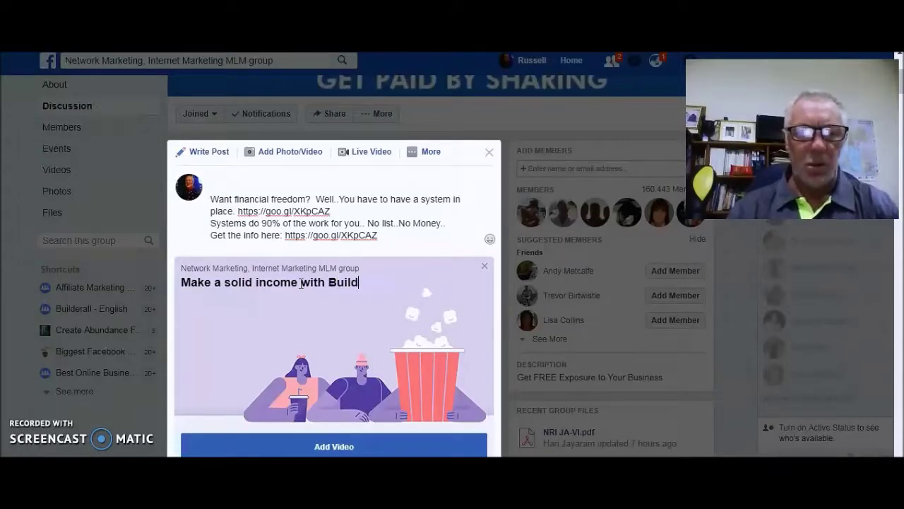
type("er All")
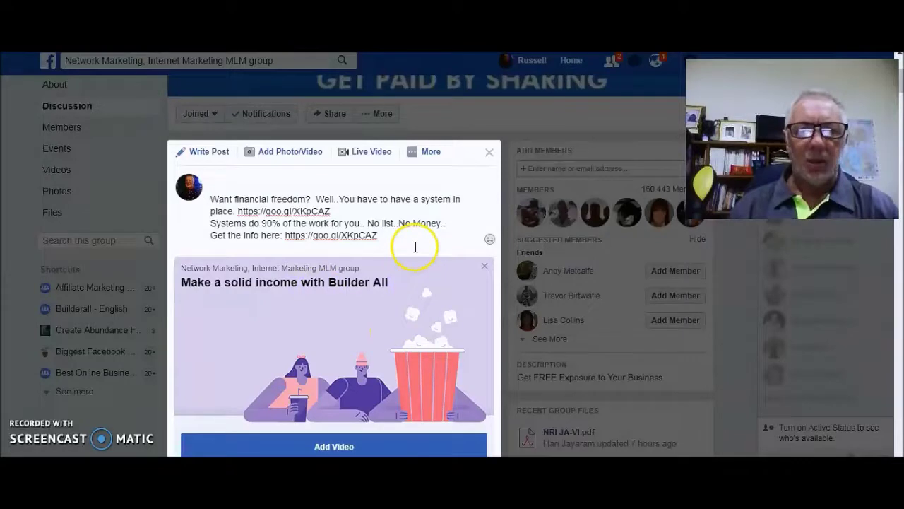
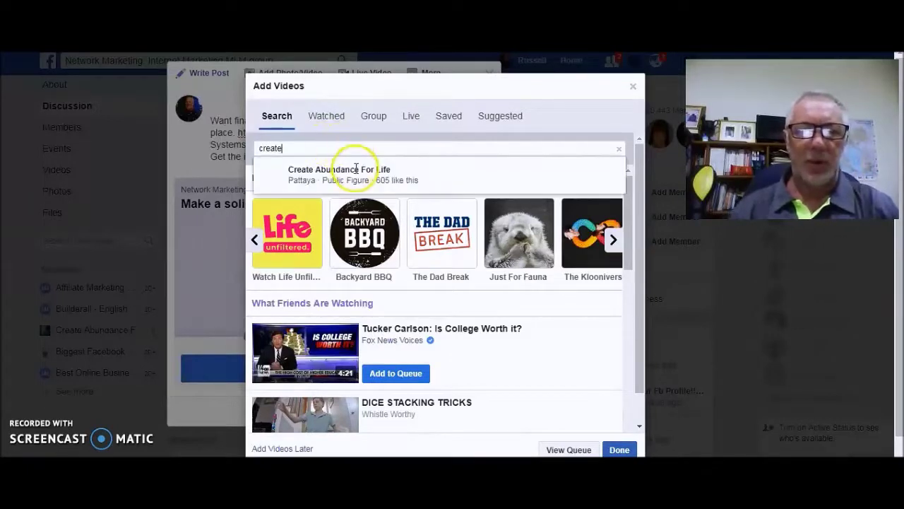
- Add 'Top Earners Are Flooding Into This Business' (12:08) from Create Abundance For Life to the watch party queue
left_click(359, 175)
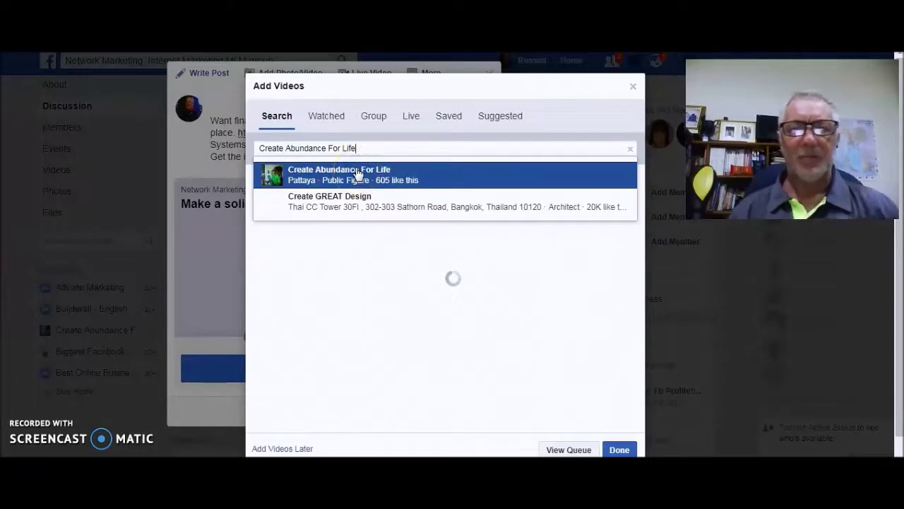
left_click(358, 175)
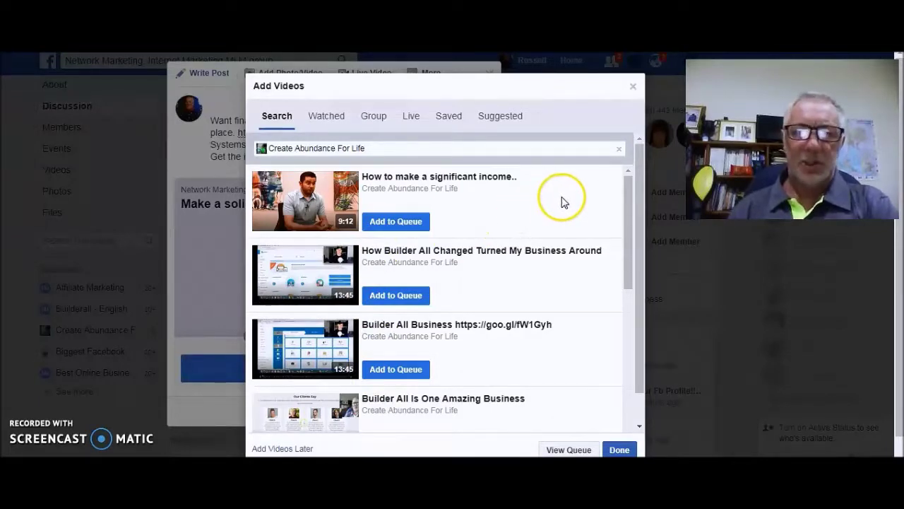
left_click_drag(630, 211, 627, 296)
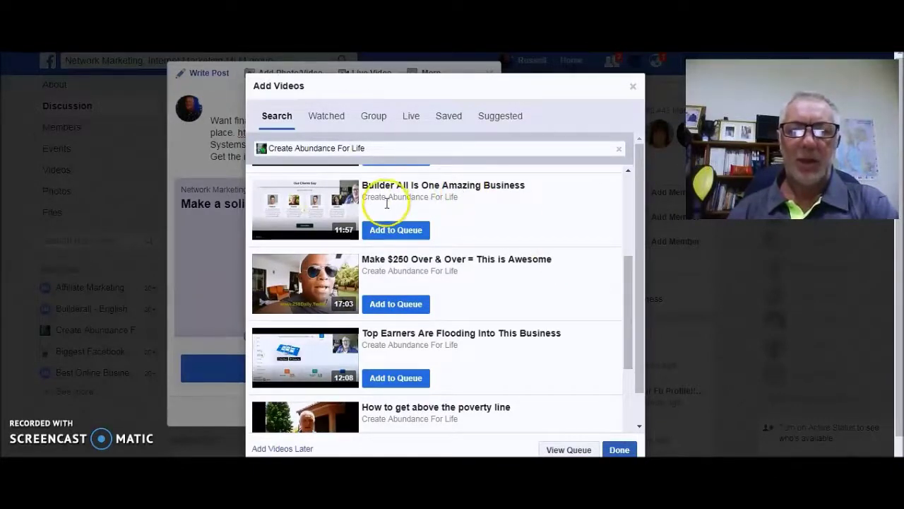
left_click(399, 380)
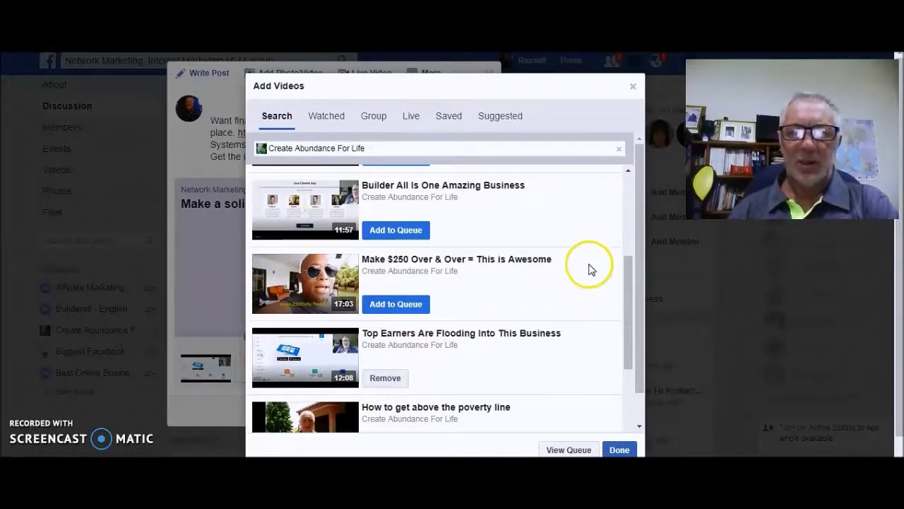
scroll(626, 303, "down", 1)
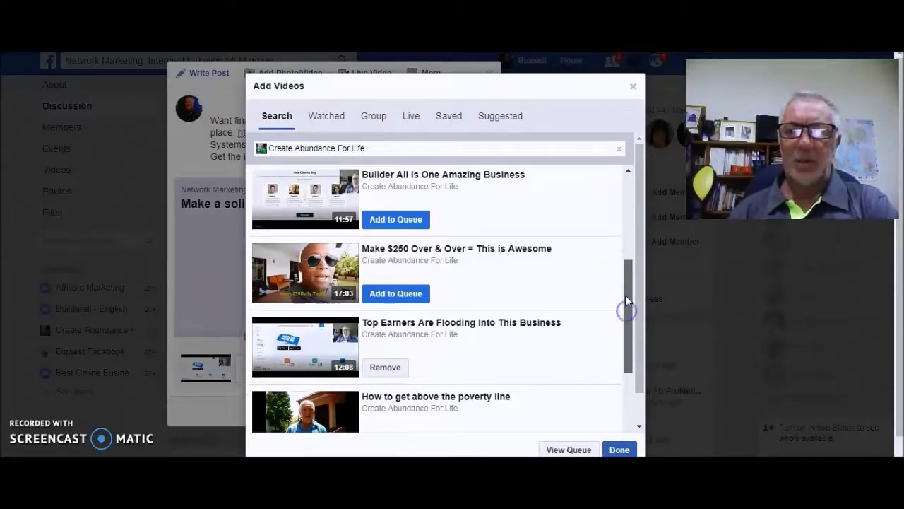
left_click(620, 450)
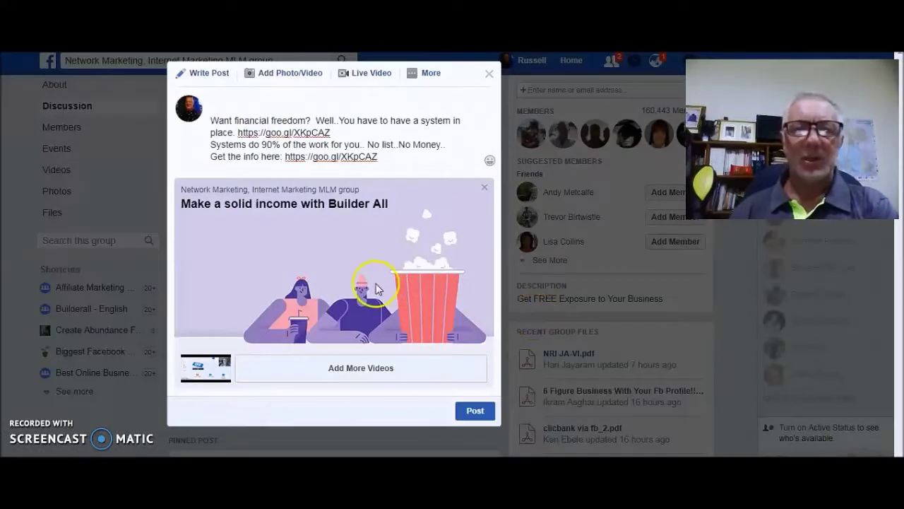
- Post the Watch Party to the Network Marketing, Internet Marketing MLM group to start it
left_click(365, 371)
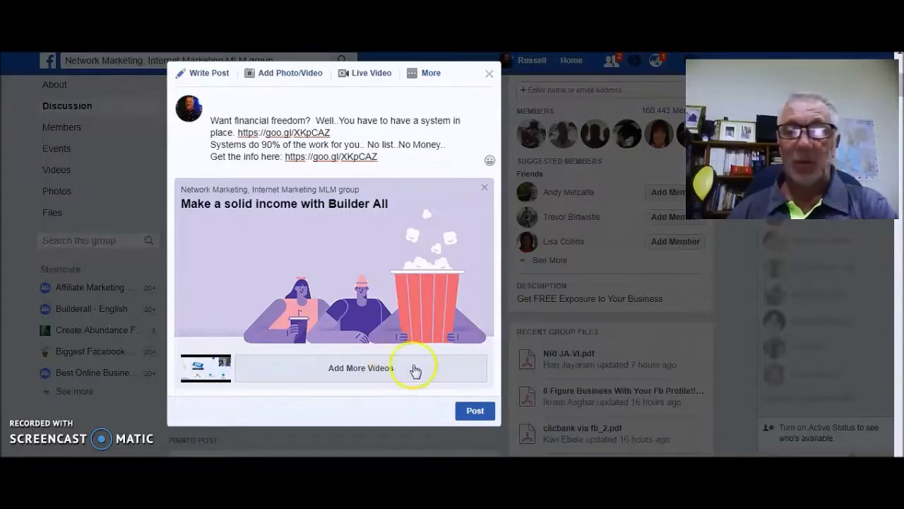
left_click(474, 413)
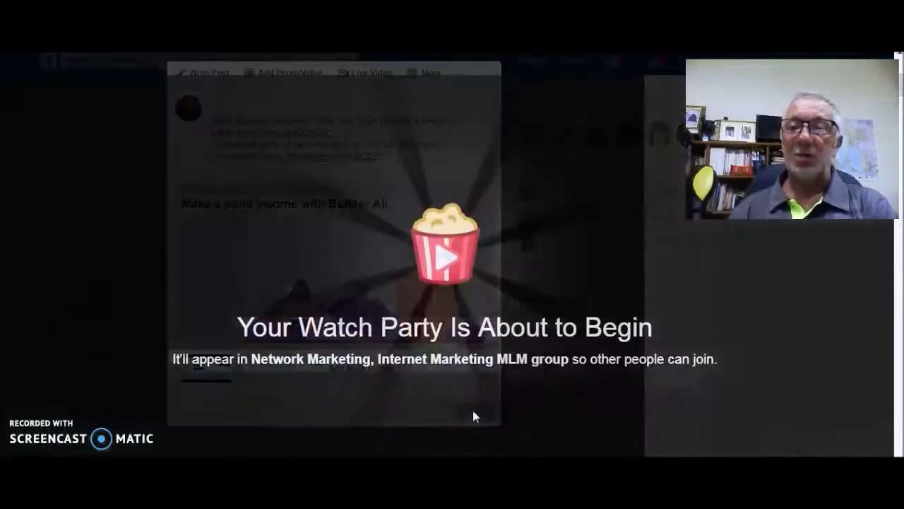